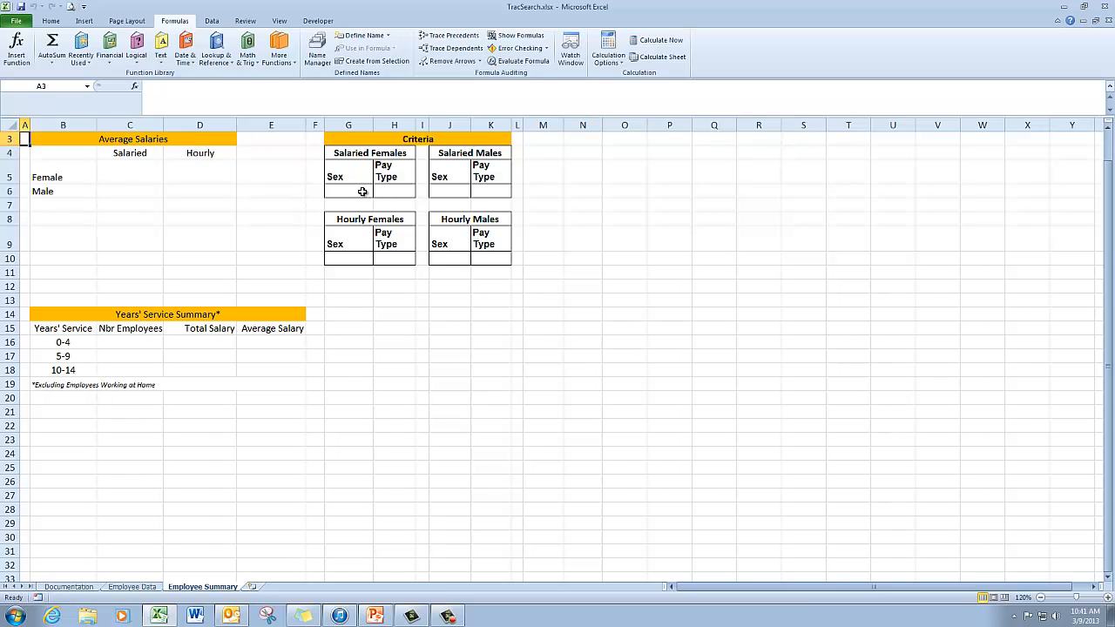
# Enter F and S as the Salaried Females criteria and M and S as the Salaried Males criteria in row 6.
pyautogui.click(362, 192)
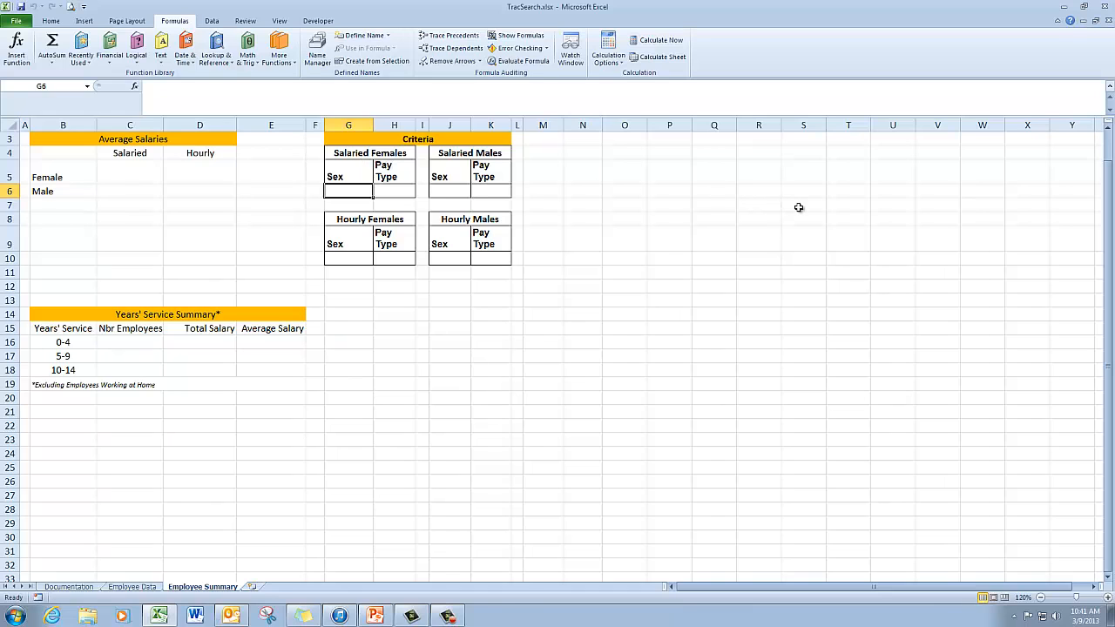
pyautogui.write('F')
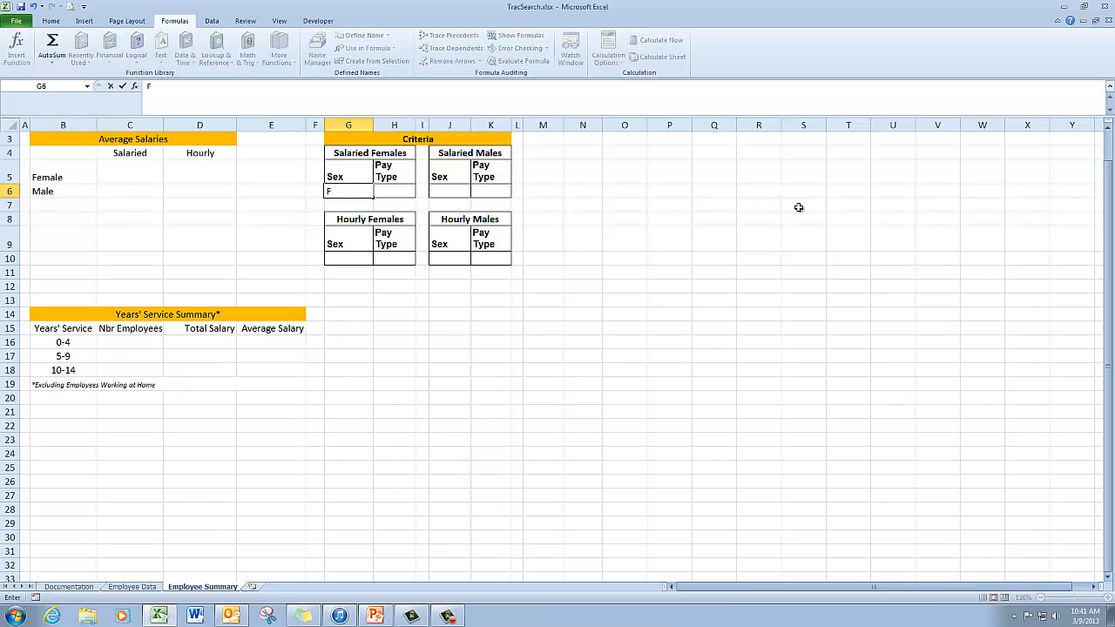
pyautogui.press('Tab')
pyautogui.write('S')
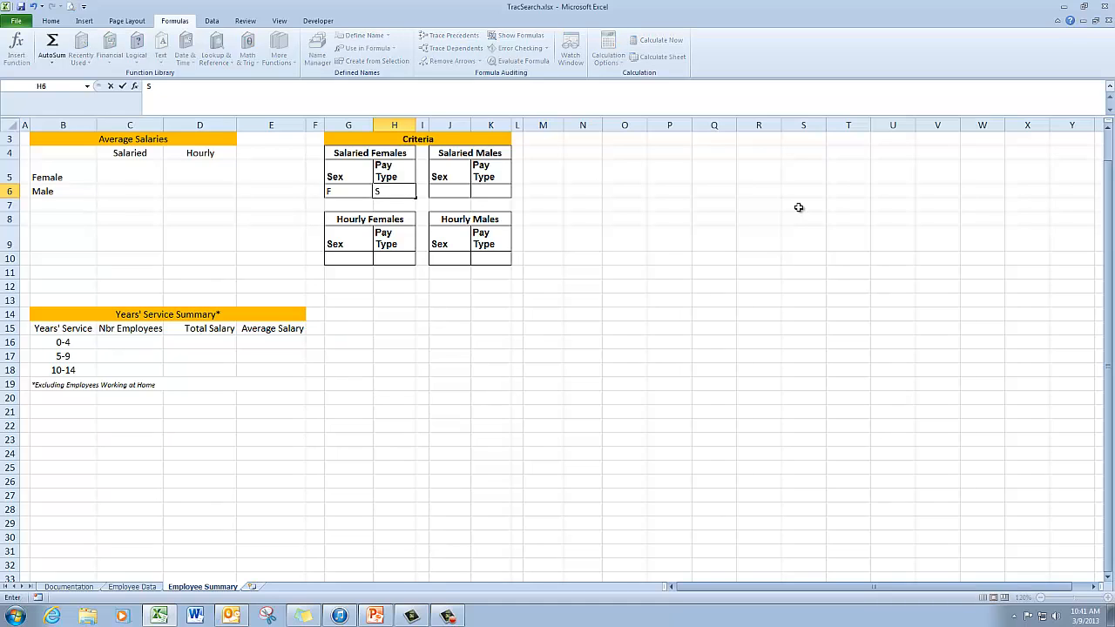
pyautogui.press('Tab')
pyautogui.press('Tab')
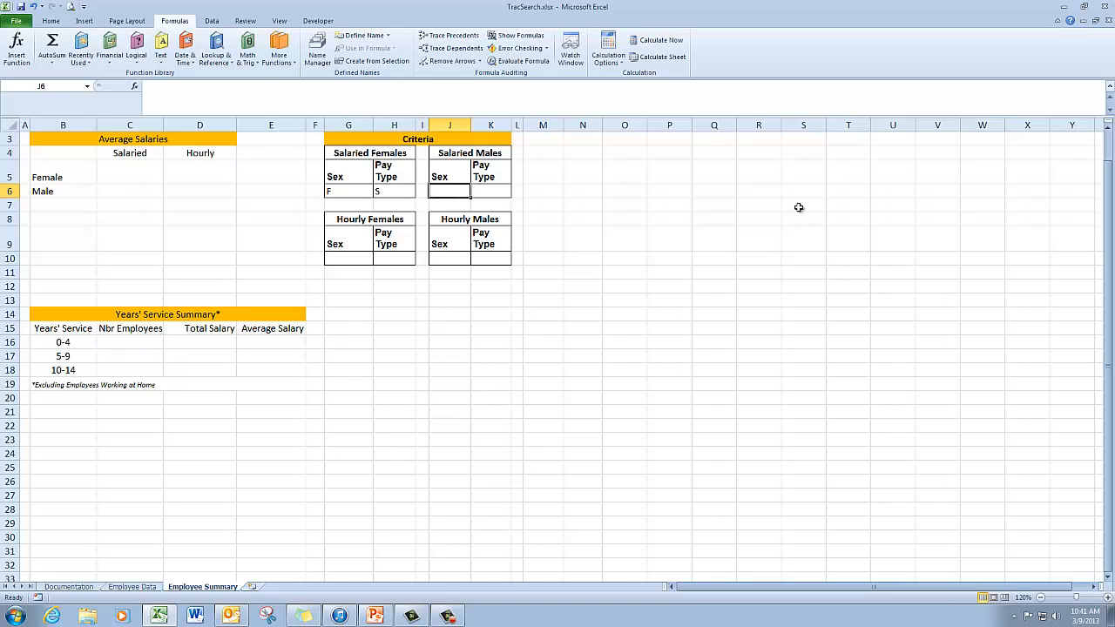
pyautogui.write('M')
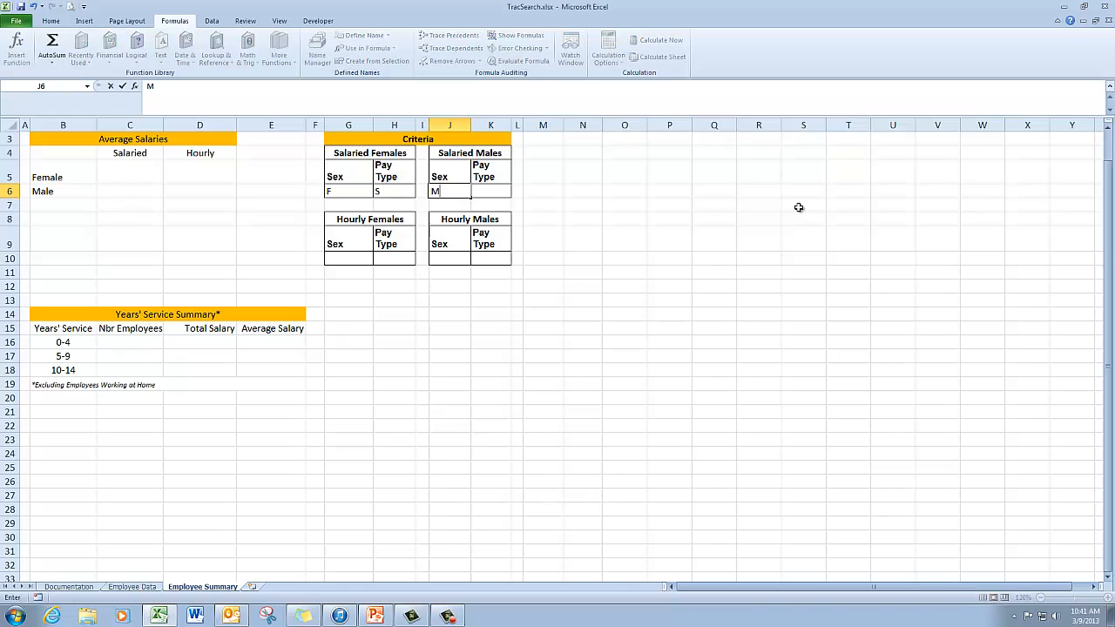
pyautogui.press('Tab')
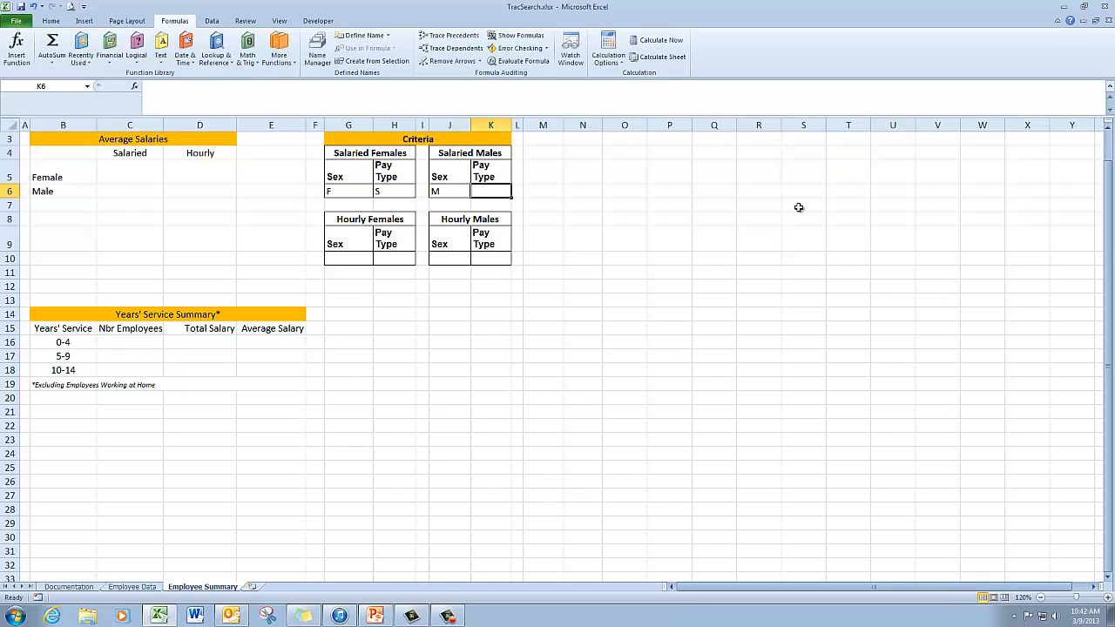
pyautogui.write('S')
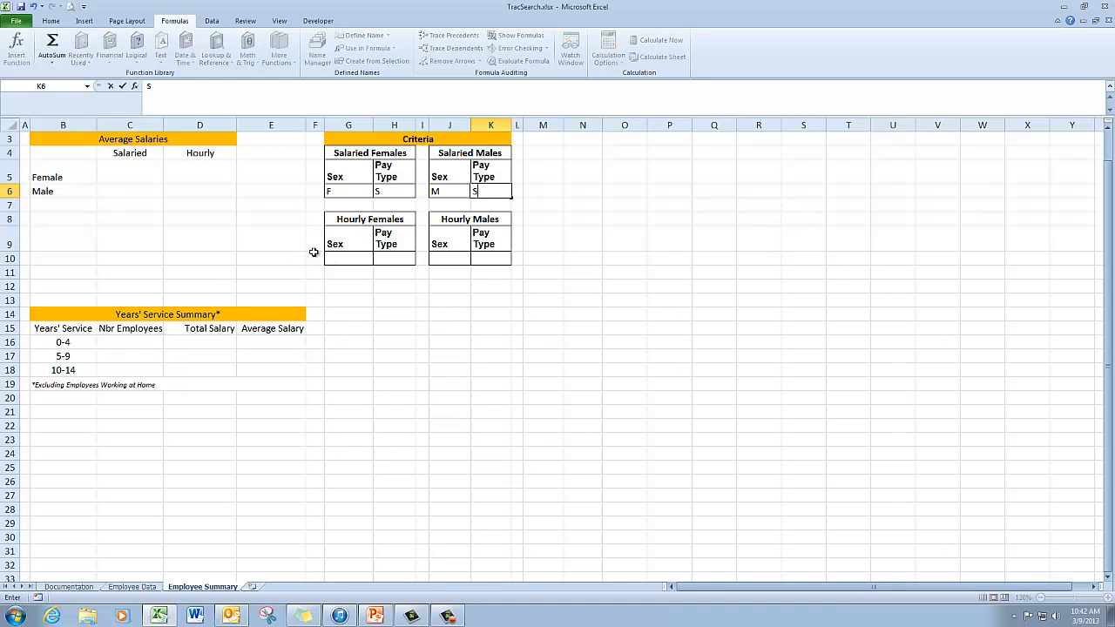
# Enter F and H as the Hourly Females criteria and M and H as the Hourly Males criteria in row 10.
pyautogui.click(361, 259)
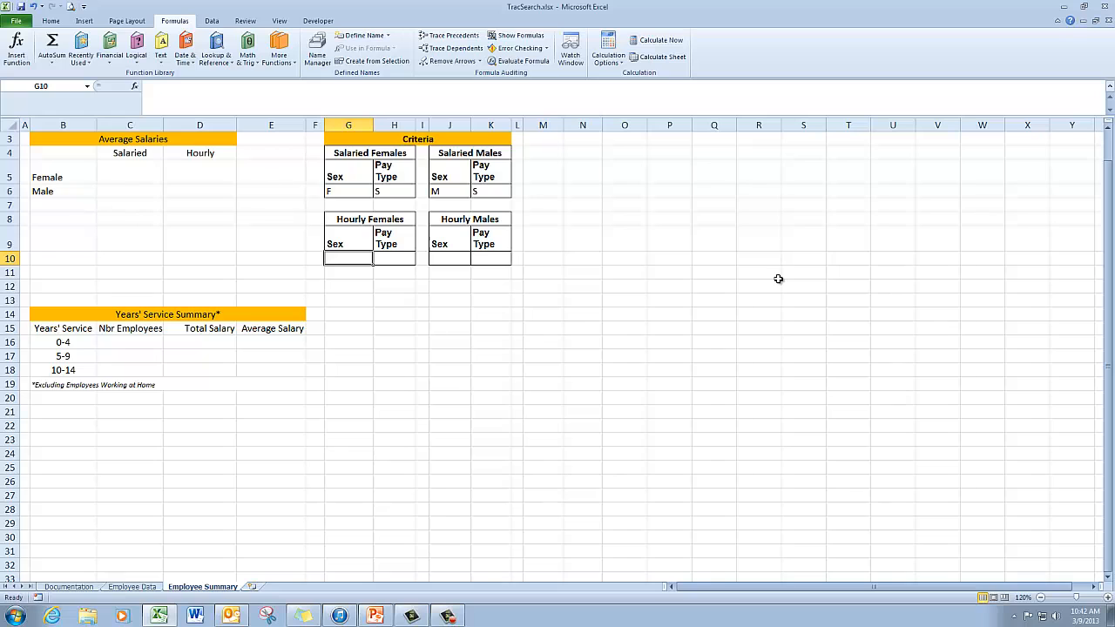
pyautogui.write('F')
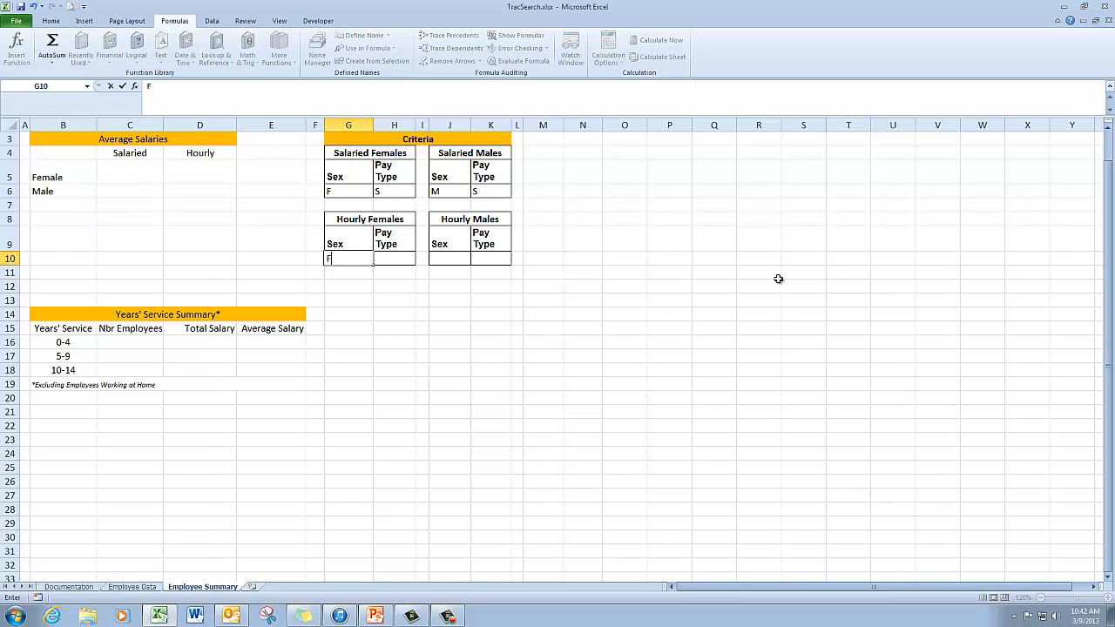
pyautogui.press('Tab')
pyautogui.write('J')
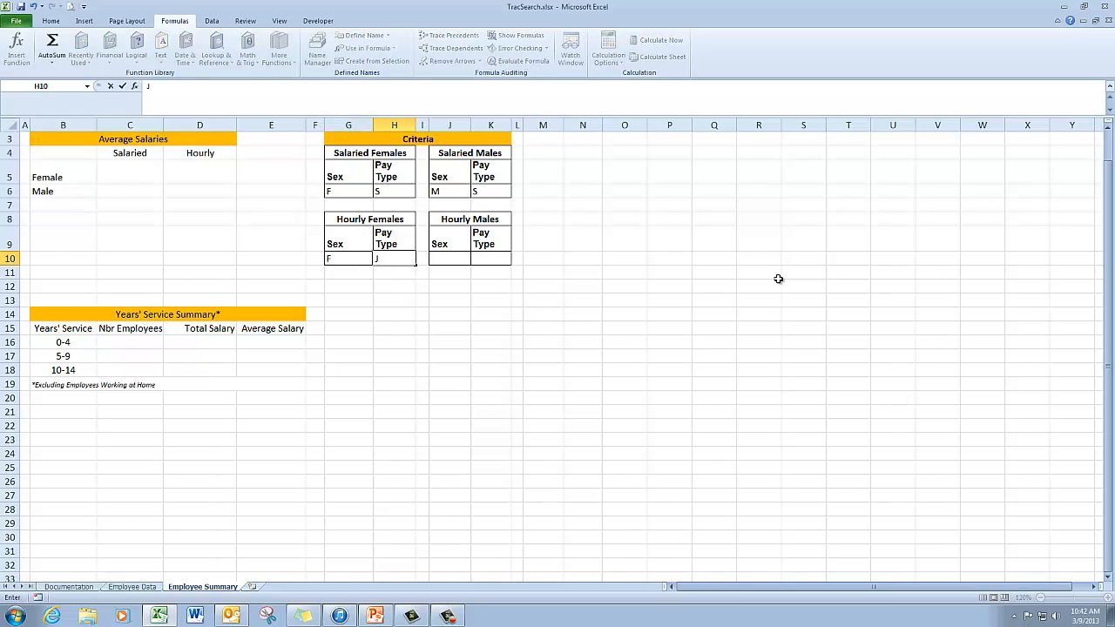
pyautogui.press('BackSpace')
pyautogui.write('H')
pyautogui.press('Tab')
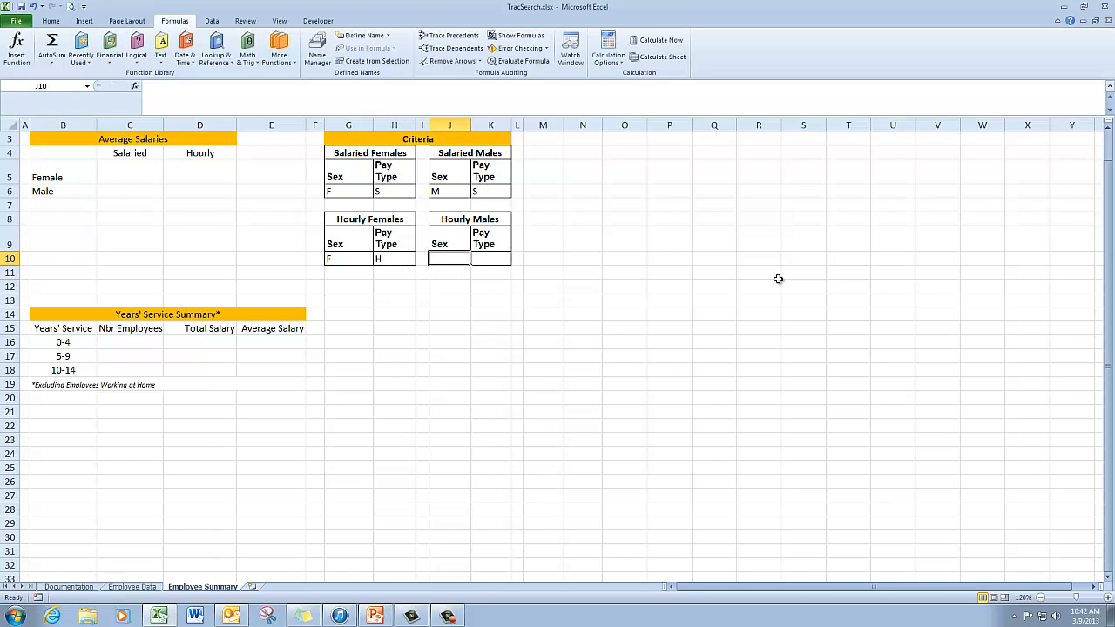
pyautogui.write('M')
pyautogui.press('Tab')
pyautogui.write('H')
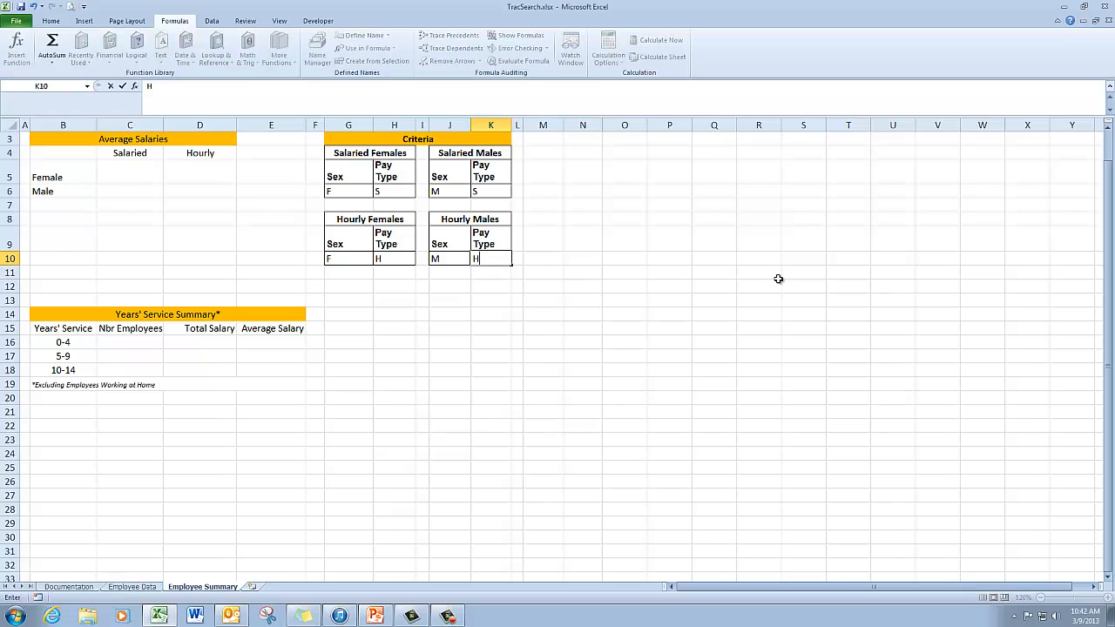
pyautogui.press('Return')
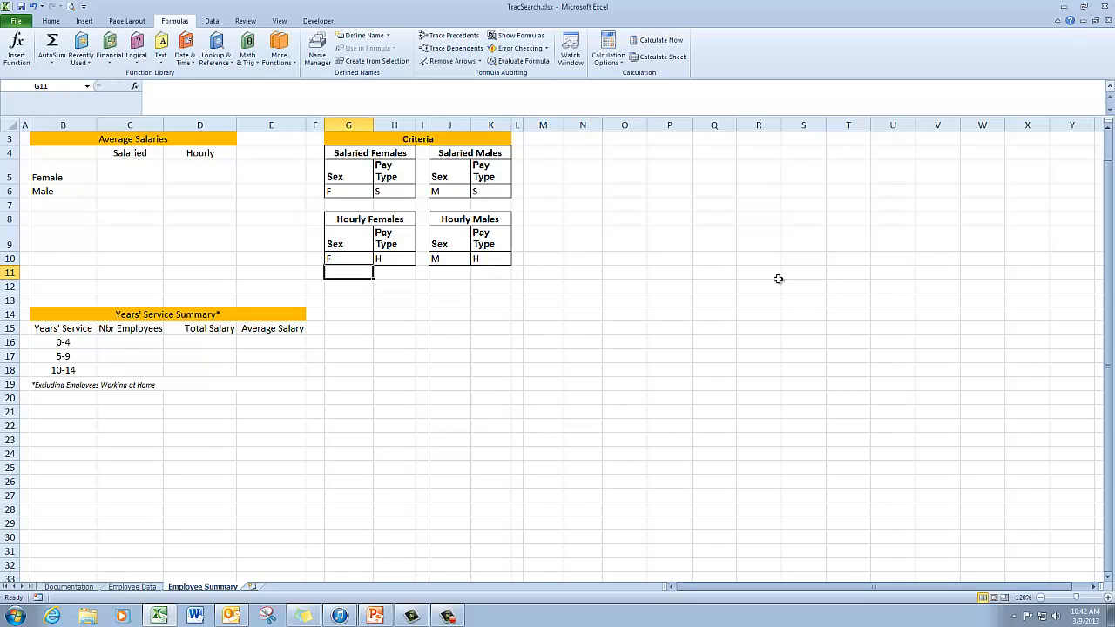
# Search the function list for "database" and start a DAVERAGE function in C5 for the salaried female average.
pyautogui.click(144, 179)
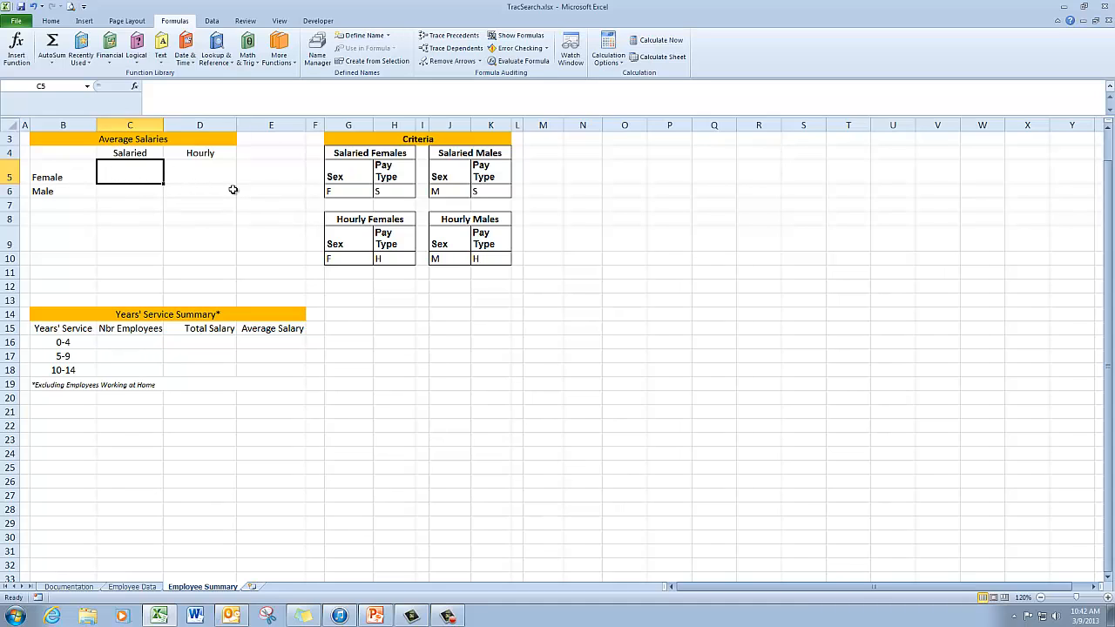
pyautogui.click(15, 56)
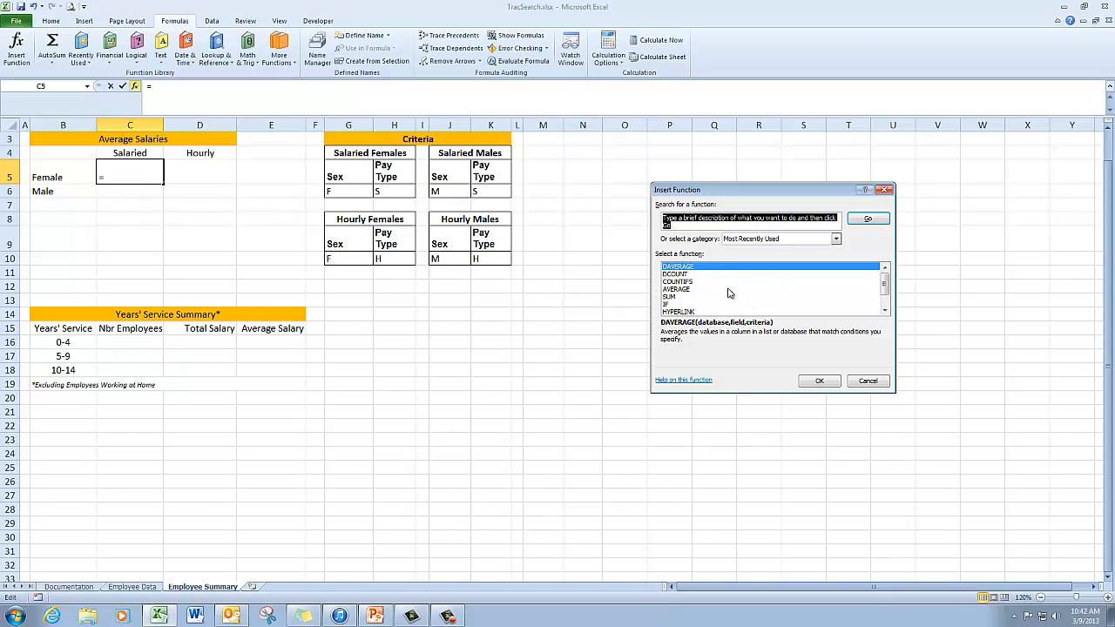
pyautogui.click(695, 218)
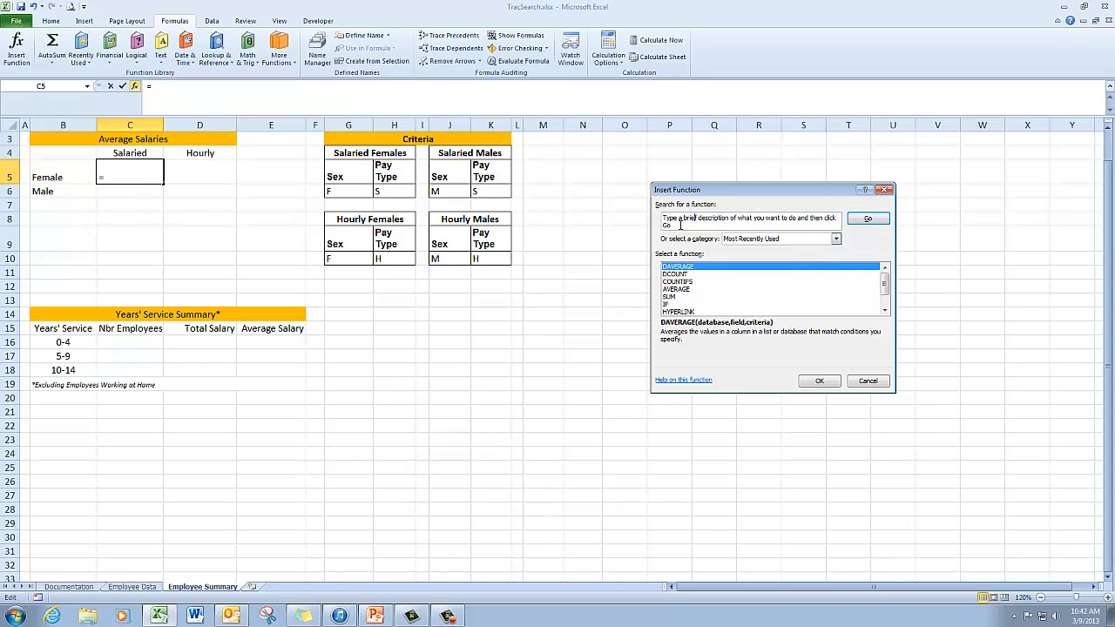
pyautogui.moveTo(679, 225); pyautogui.dragTo(671, 211)
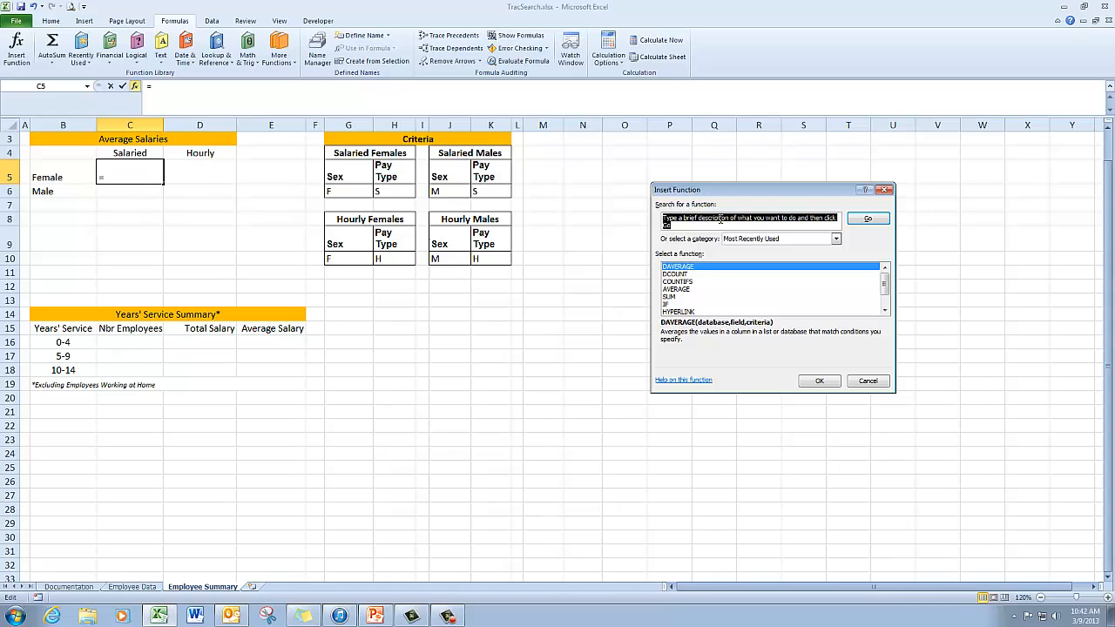
pyautogui.write('database')
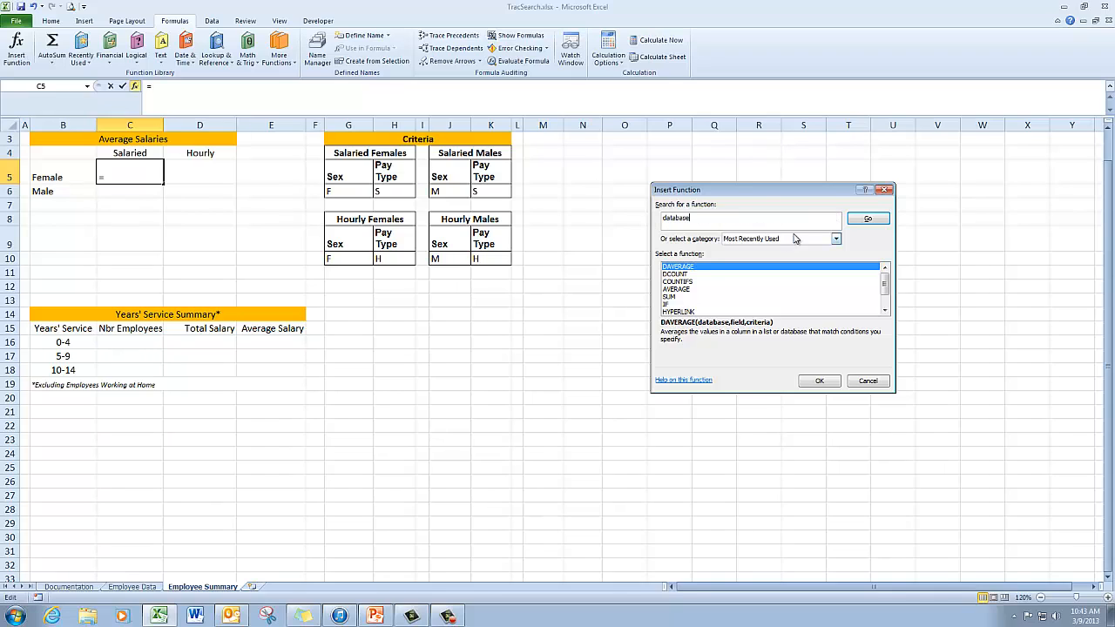
pyautogui.click(868, 219)
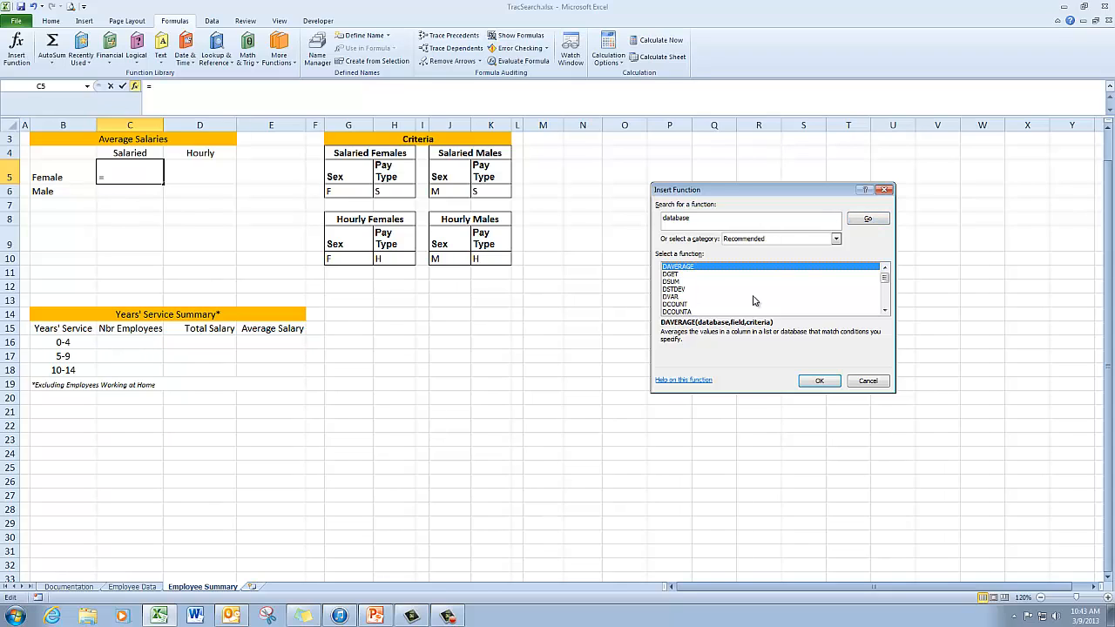
pyautogui.doubleClick(694, 270)
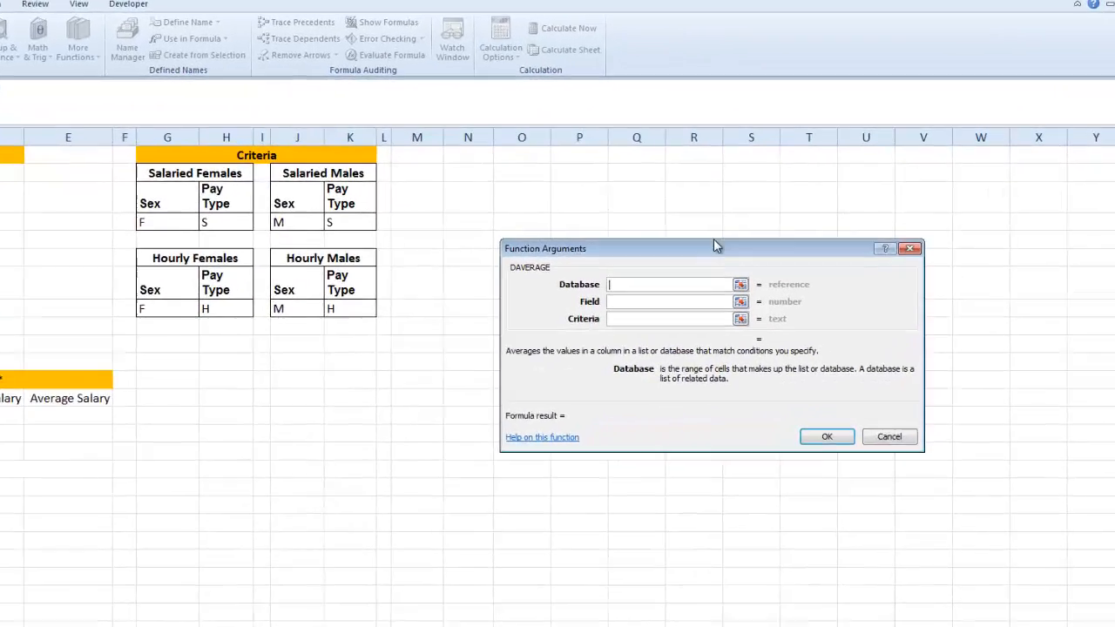
# Set the DAVERAGE Database argument to the whole table on the Employee Data sheet, including headers, as Employee[#All].
pyautogui.moveTo(713, 241); pyautogui.dragTo(567, 196)
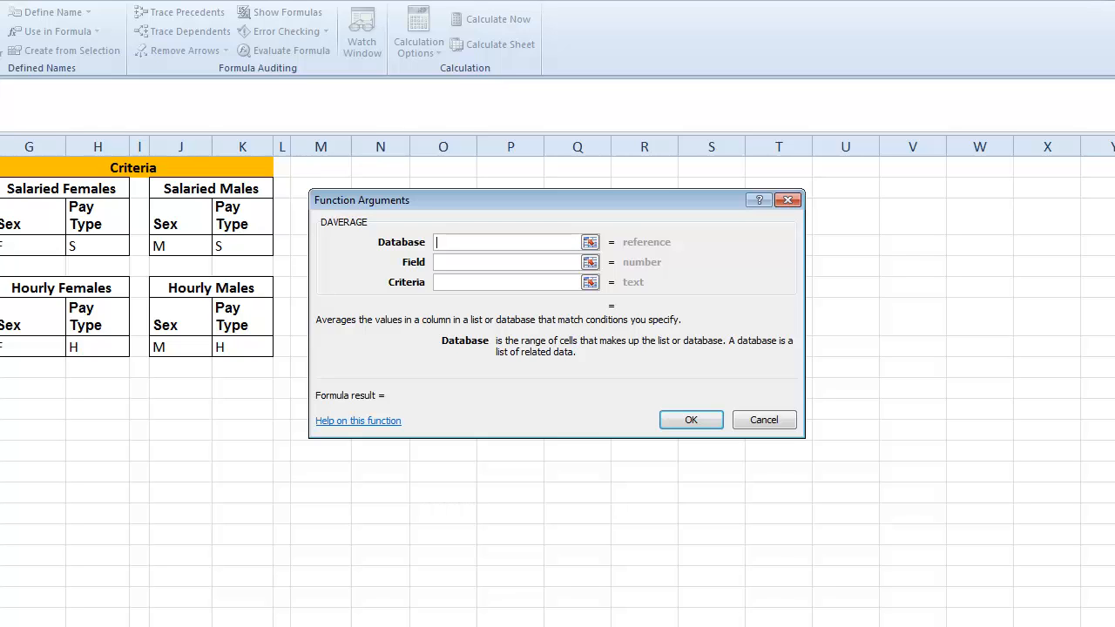
pyautogui.hotkey('ctrl', 'pageup')
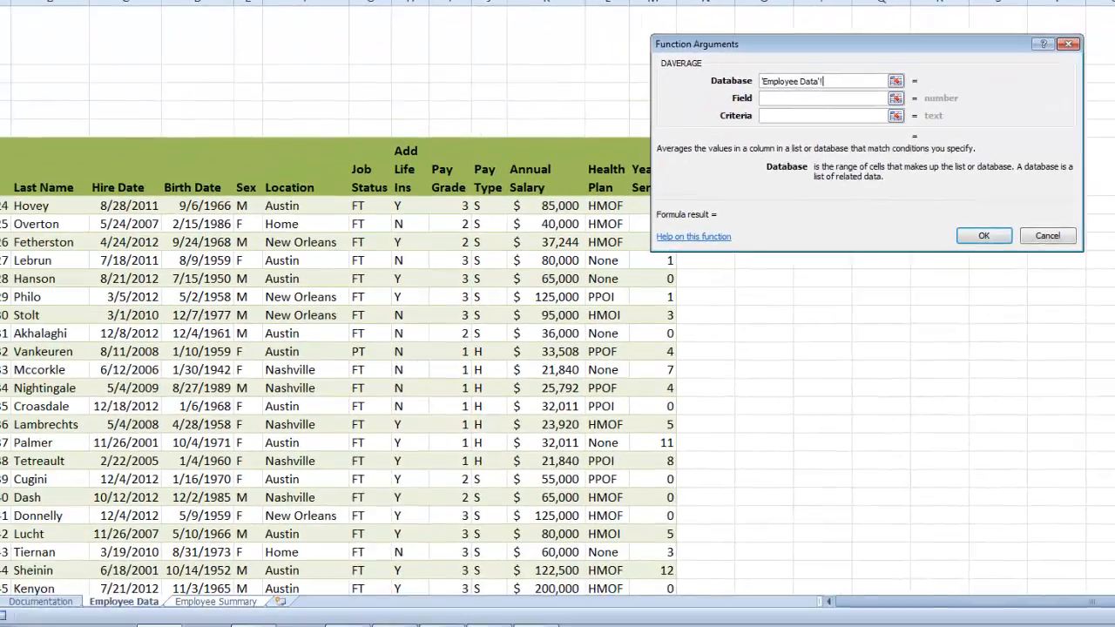
pyautogui.moveTo(34, 163); pyautogui.dragTo(83, 470)
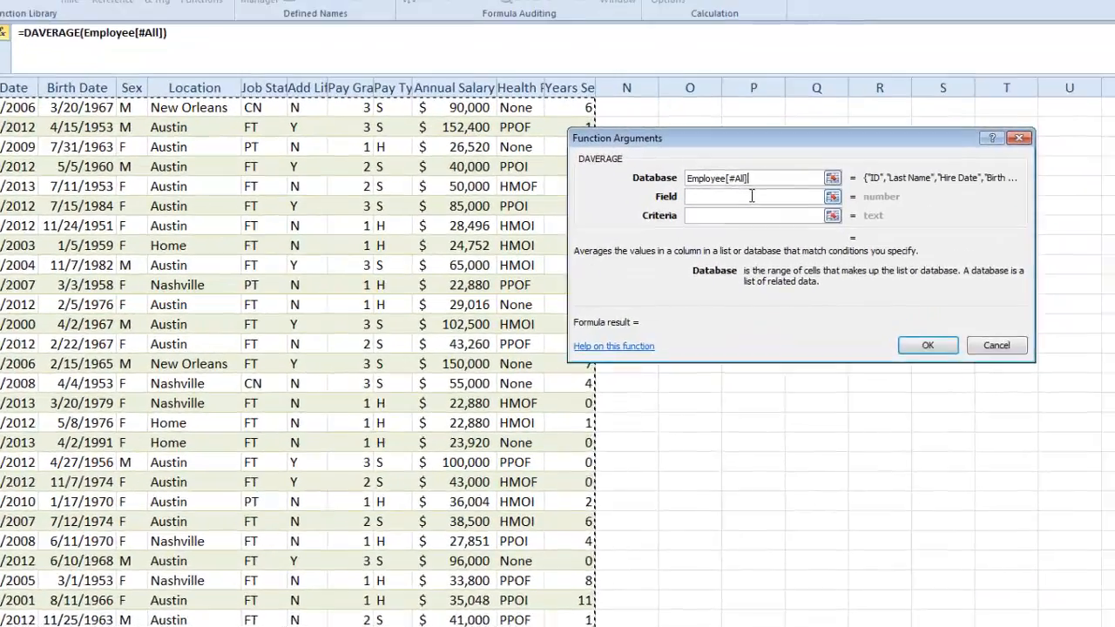
# Set the Field argument to "Annual Salary" and Criteria to the Salaried Females range G5:H6, completing the DAVERAGE formula.
pyautogui.click(837, 99)
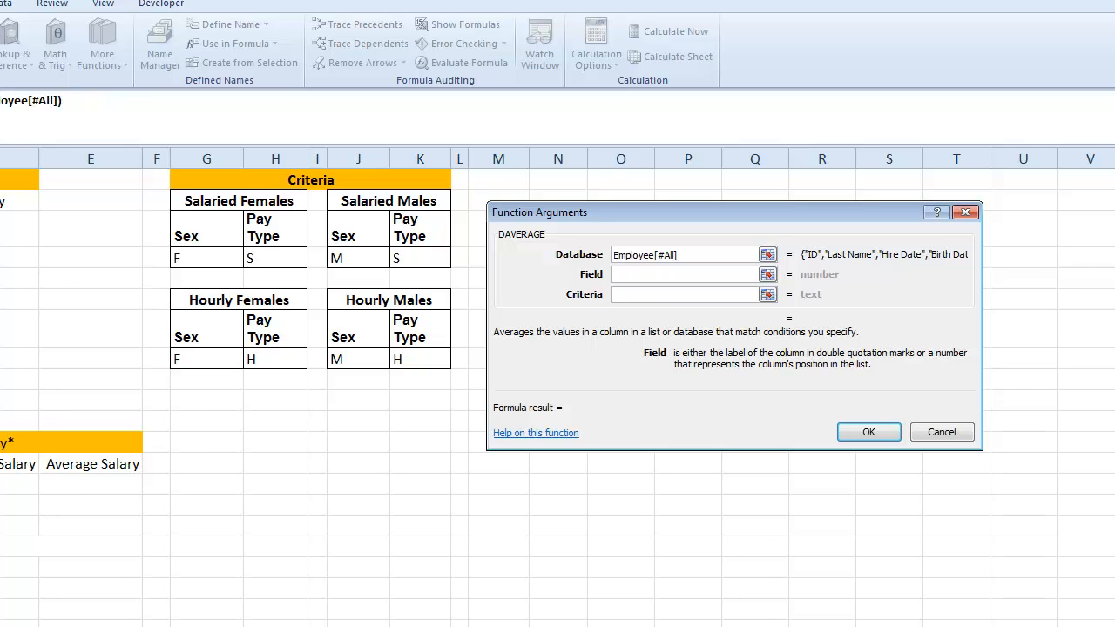
pyautogui.write('"Annu')
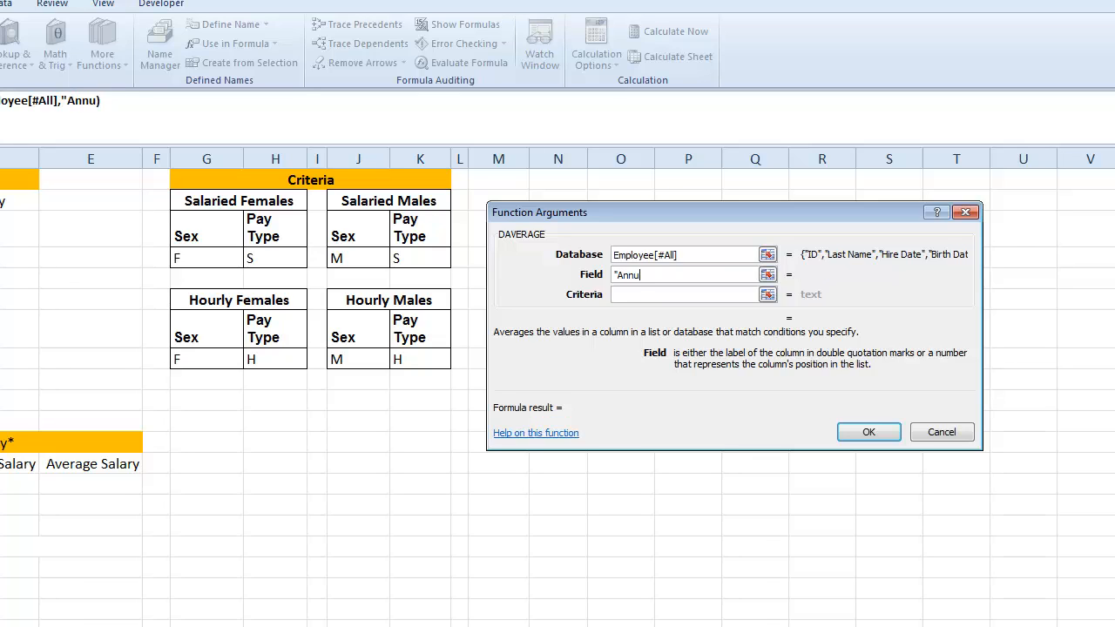
pyautogui.write('al Salary"')
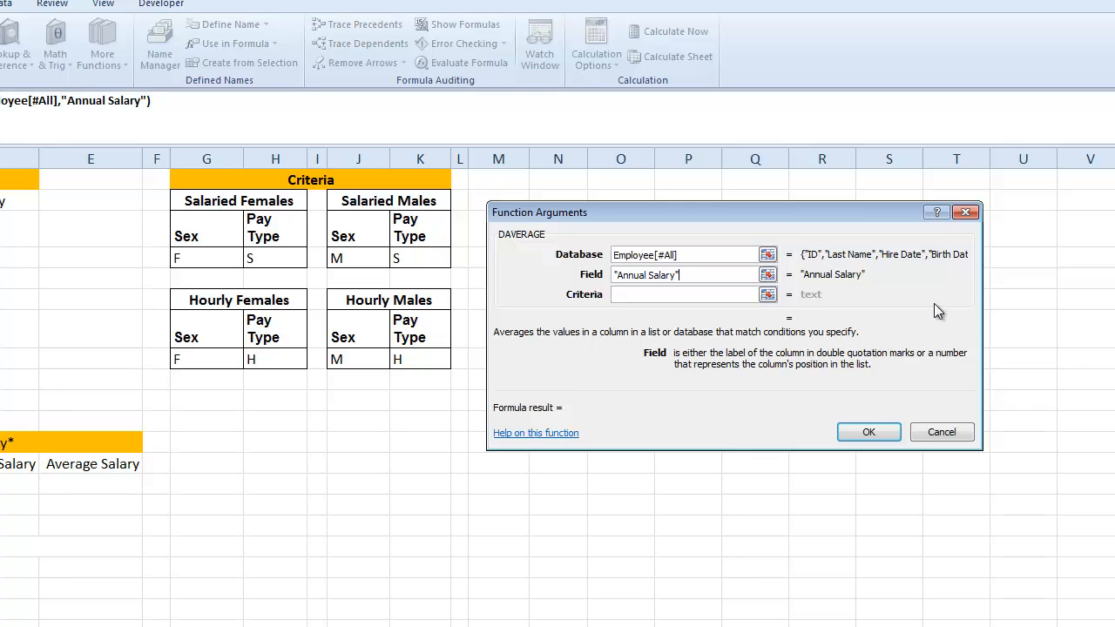
pyautogui.click(645, 295)
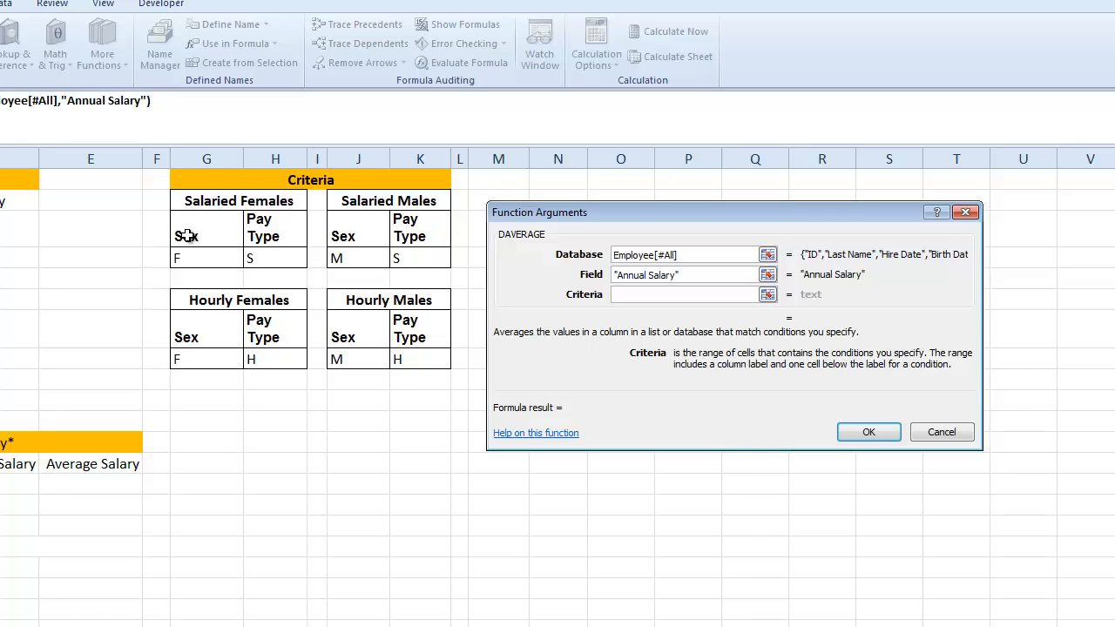
pyautogui.moveTo(186, 235); pyautogui.dragTo(270, 256)
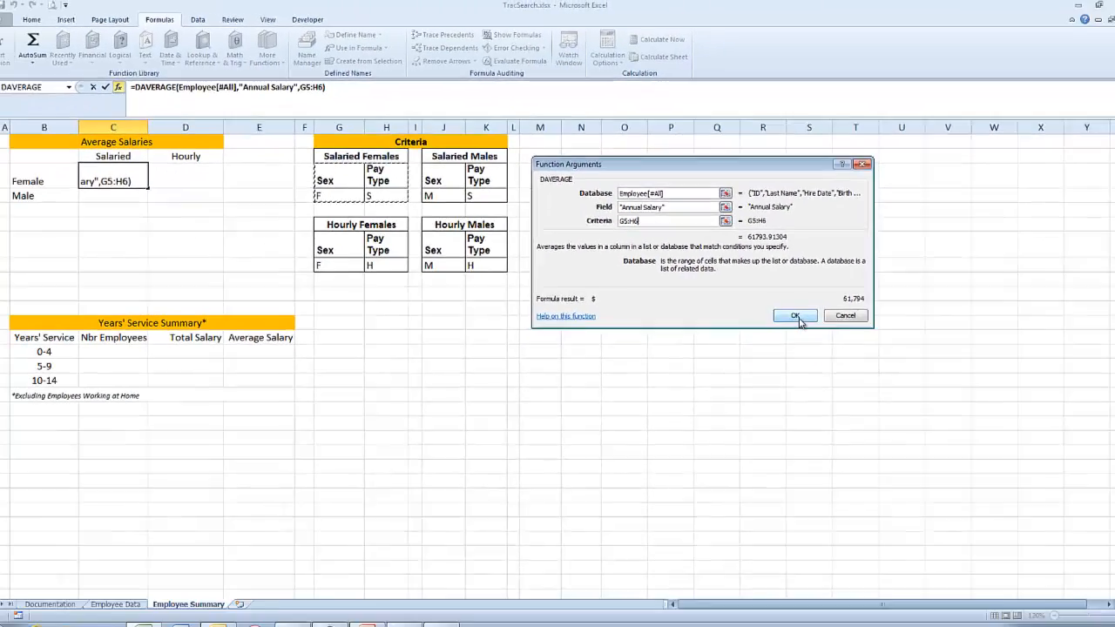
pyautogui.click(874, 438)
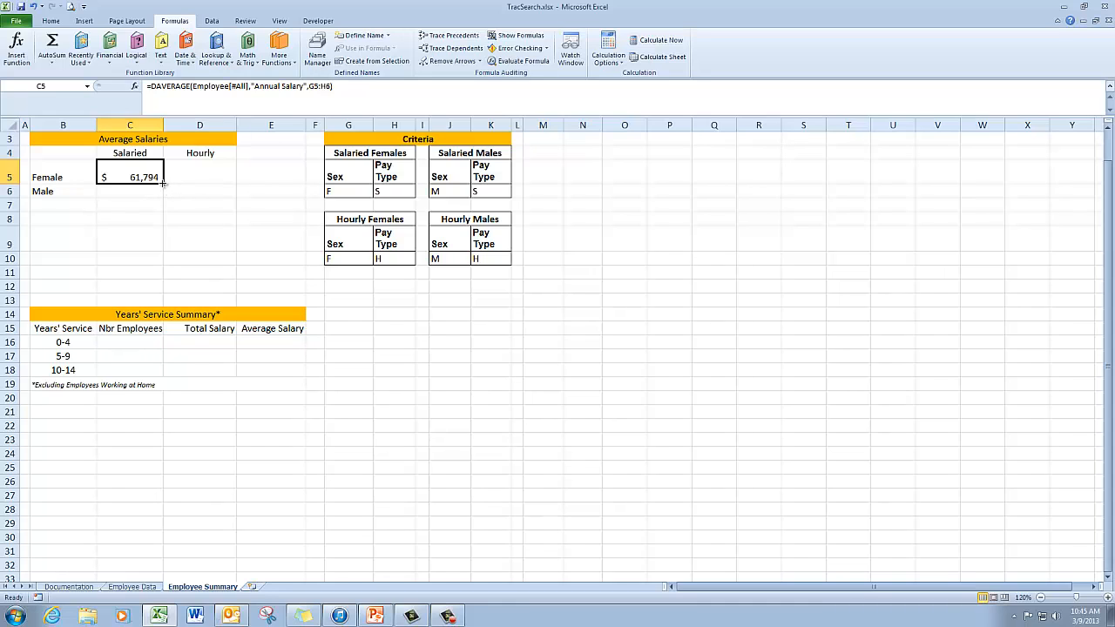
# Copy the C5 formula down to C6 and replace its criteria range with the Salaried Males range J5:K6.
pyautogui.moveTo(163, 183); pyautogui.dragTo(163, 197)
pyautogui.click(145, 192)
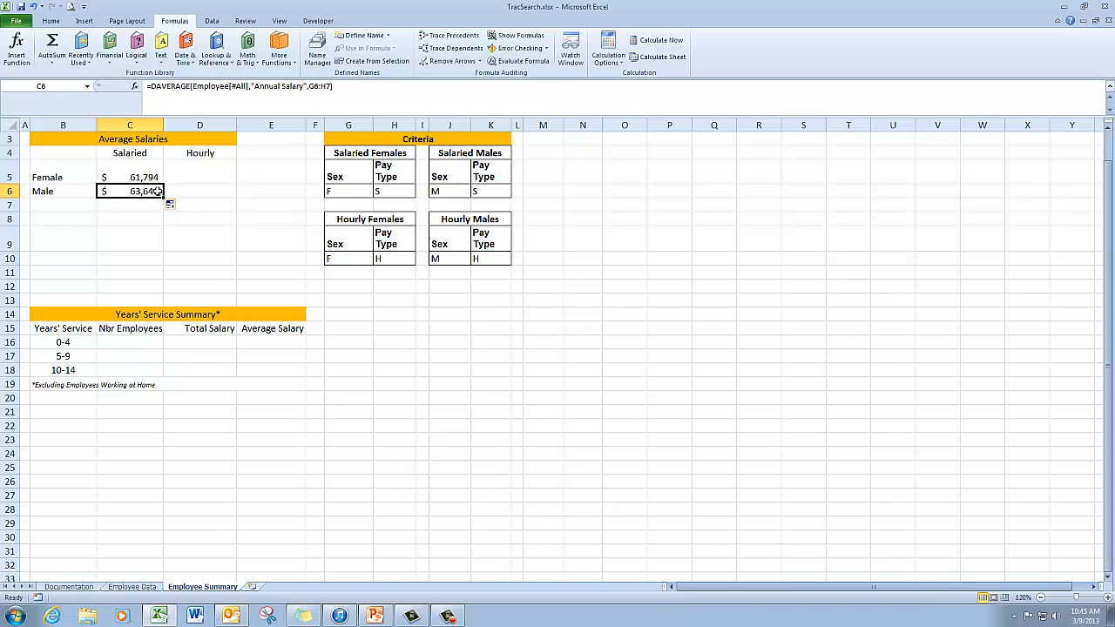
pyautogui.click(332, 87)
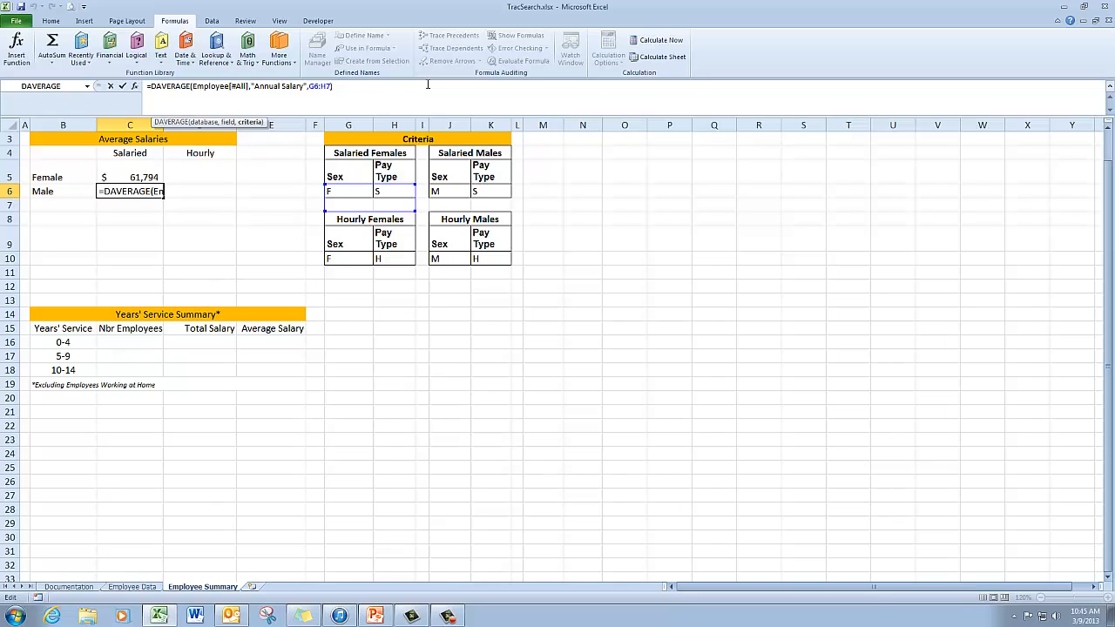
pyautogui.press('BackSpace')
pyautogui.press('BackSpace')
pyautogui.press('BackSpace')
pyautogui.press('BackSpace')
pyautogui.press('BackSpace')
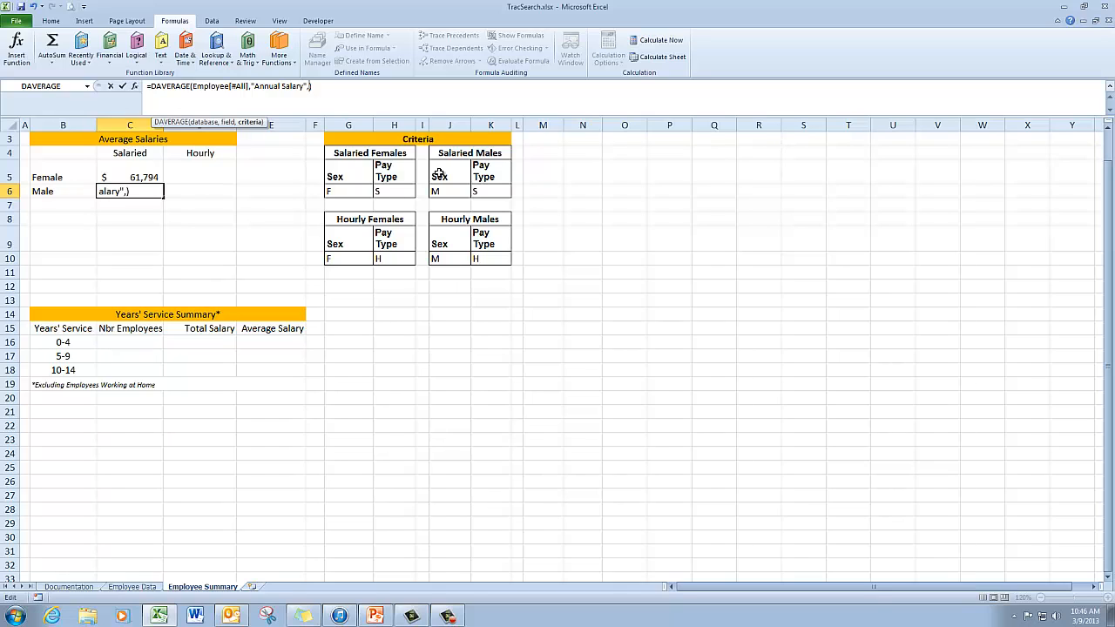
pyautogui.moveTo(439, 174); pyautogui.dragTo(478, 193)
pyautogui.write(')')
pyautogui.press('Return')
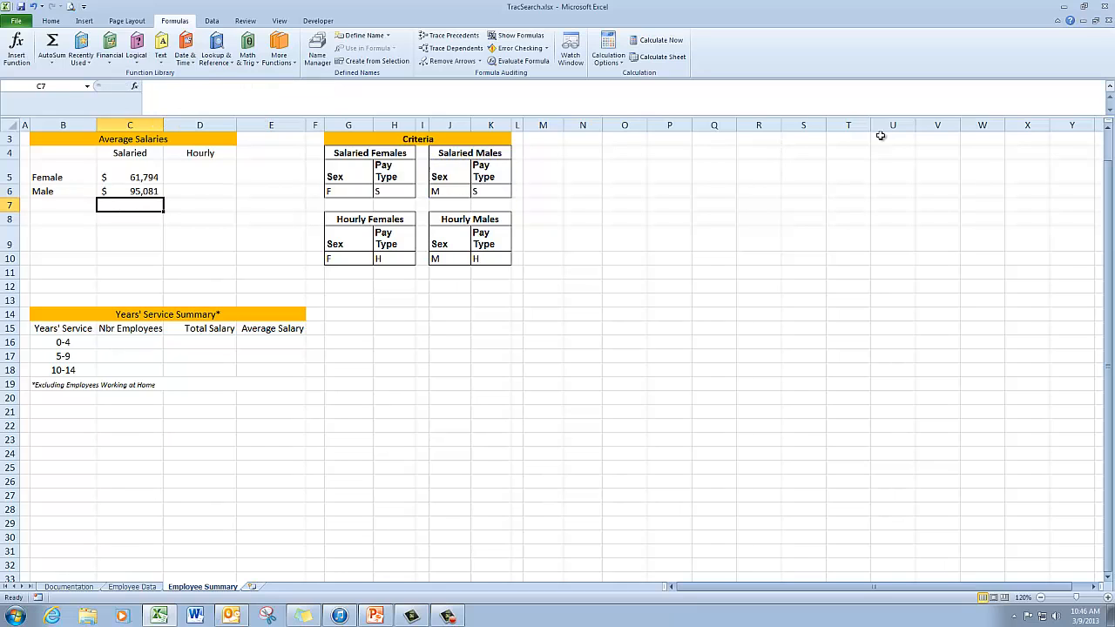
# Copy the C5 formula across to D5 and replace its criteria range with the Hourly Females range G9:H10.
pyautogui.click(137, 176)
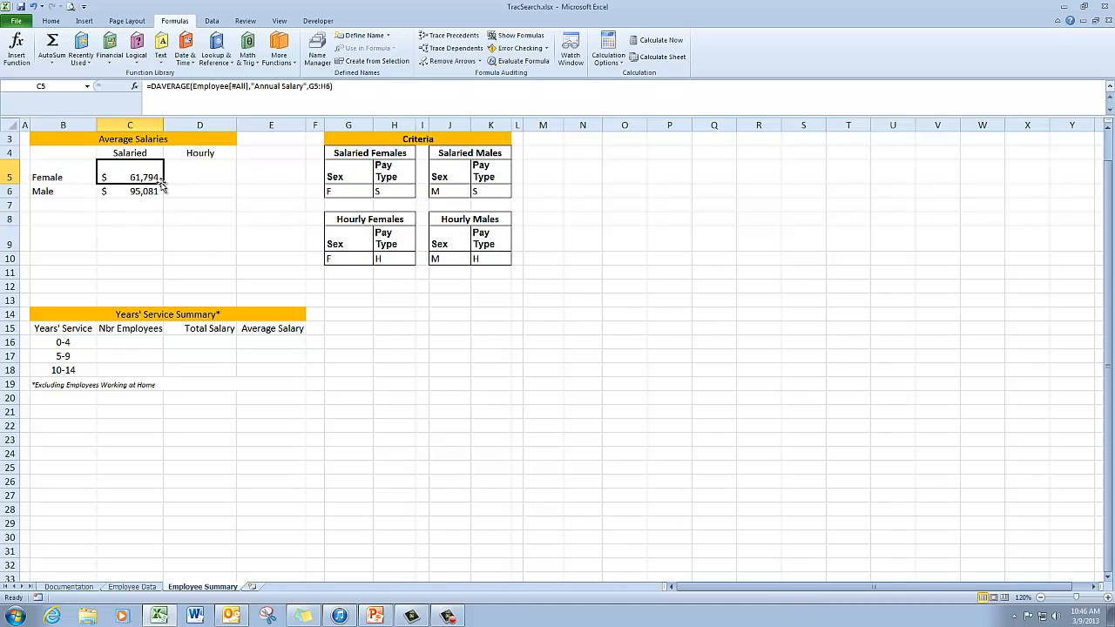
pyautogui.moveTo(163, 183); pyautogui.dragTo(215, 181)
pyautogui.click(225, 170)
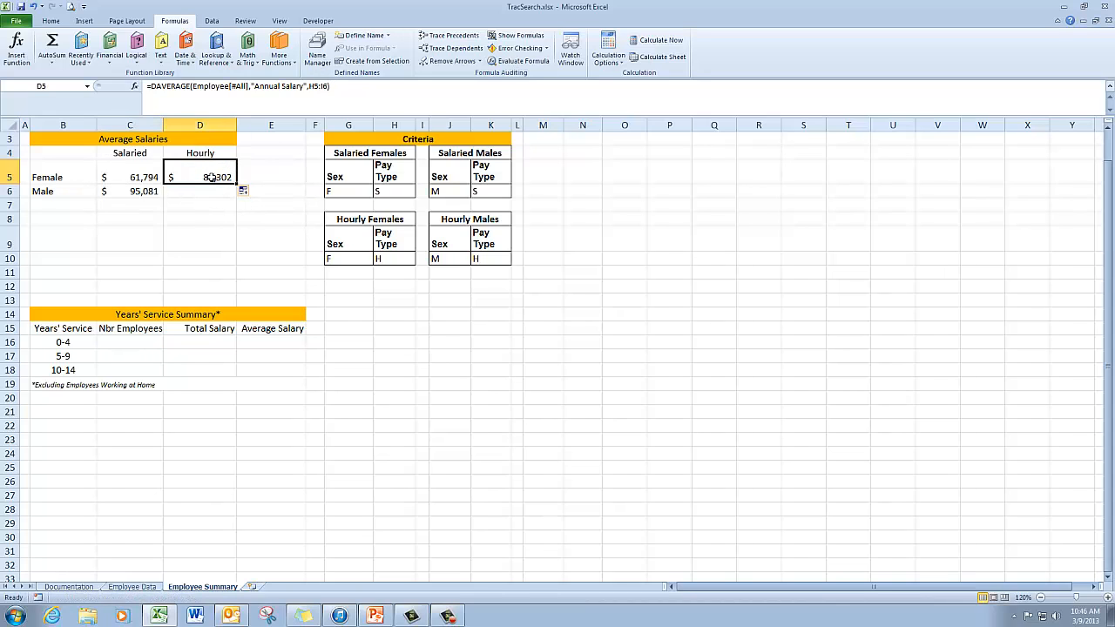
pyautogui.click(328, 86)
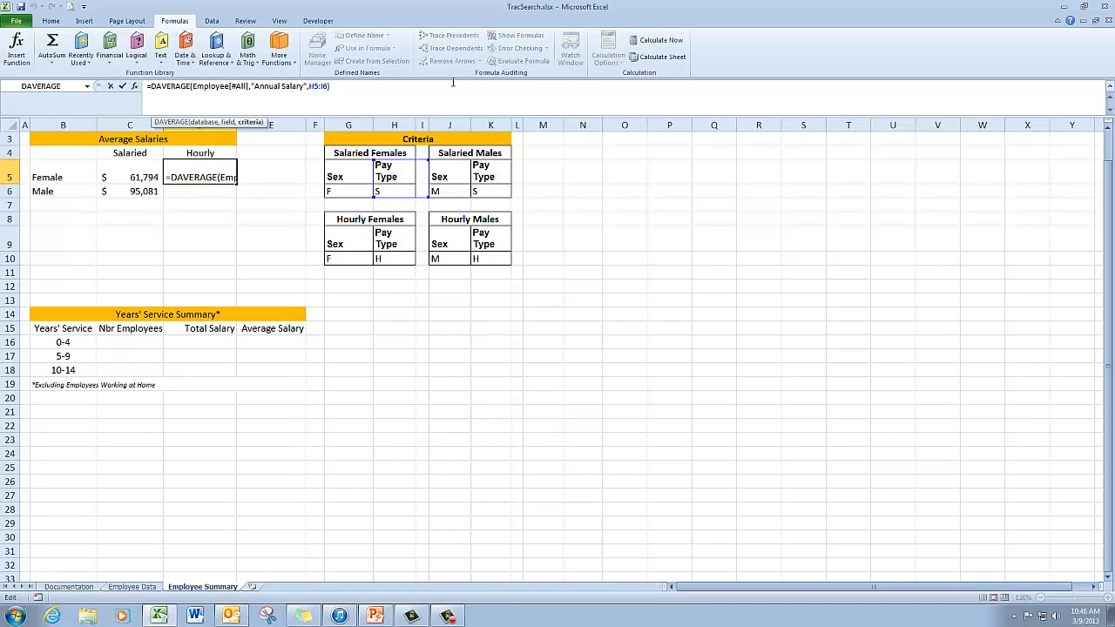
pyautogui.press('BackSpace')
pyautogui.press('BackSpace')
pyautogui.press('BackSpace')
pyautogui.press('BackSpace')
pyautogui.press('BackSpace')
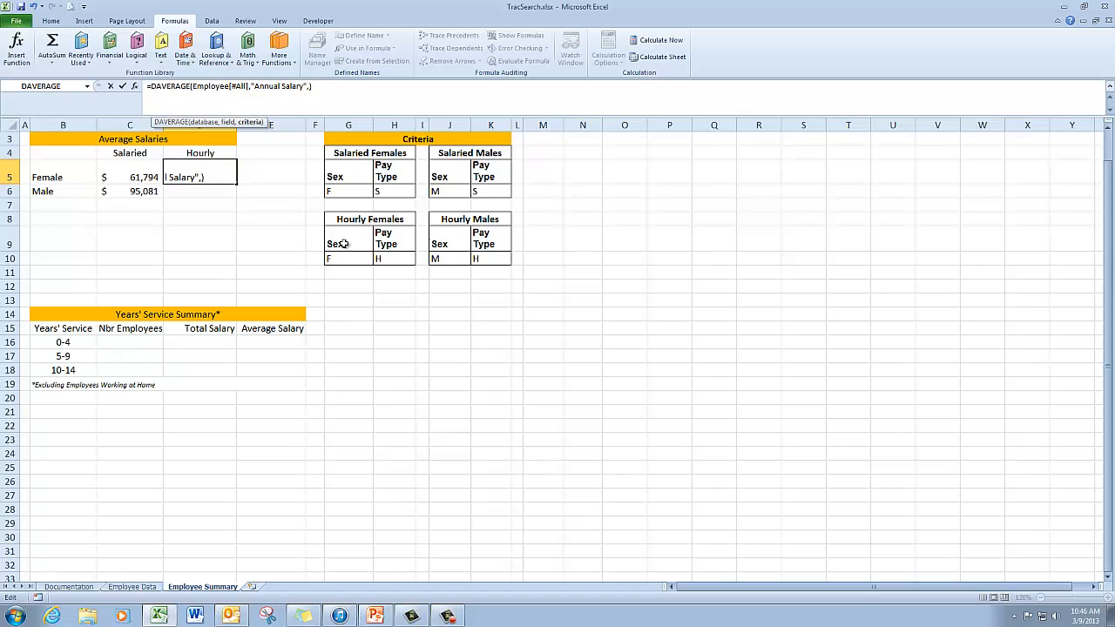
pyautogui.moveTo(342, 244); pyautogui.dragTo(384, 256)
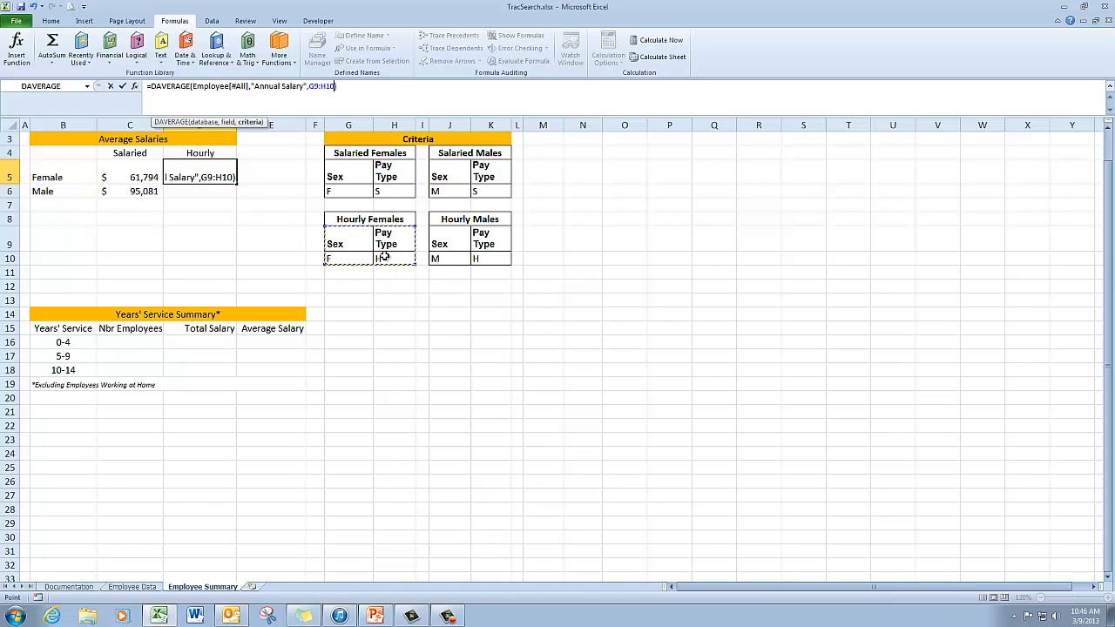
pyautogui.press('Return')
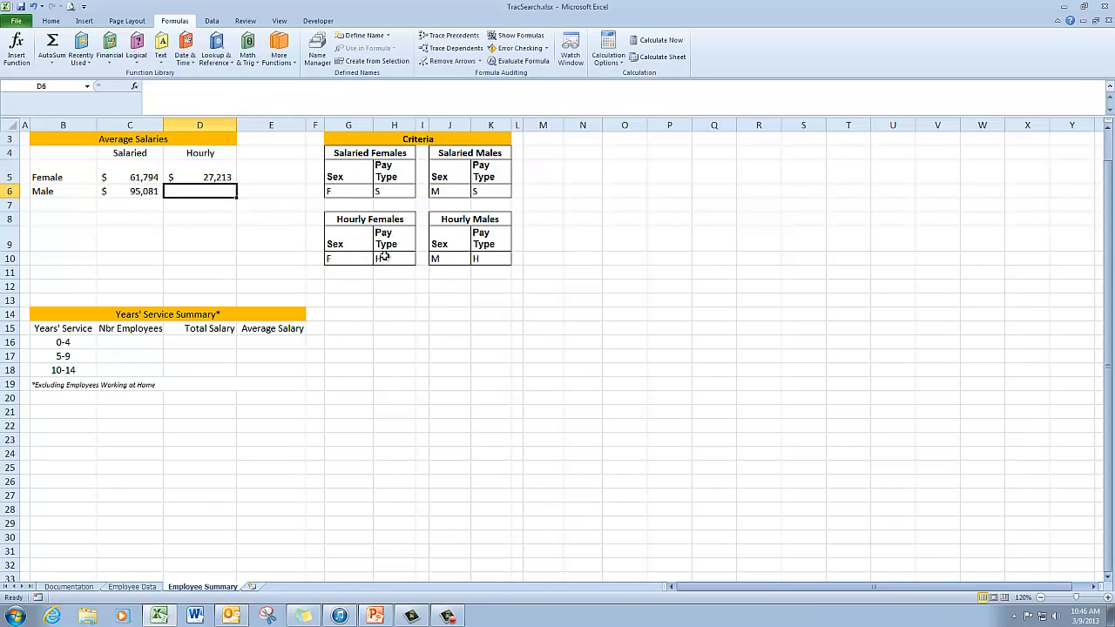
# Copy the D5 formula down to D6 and replace its criteria range with the Hourly Males range J9:K10.
pyautogui.click(216, 176)
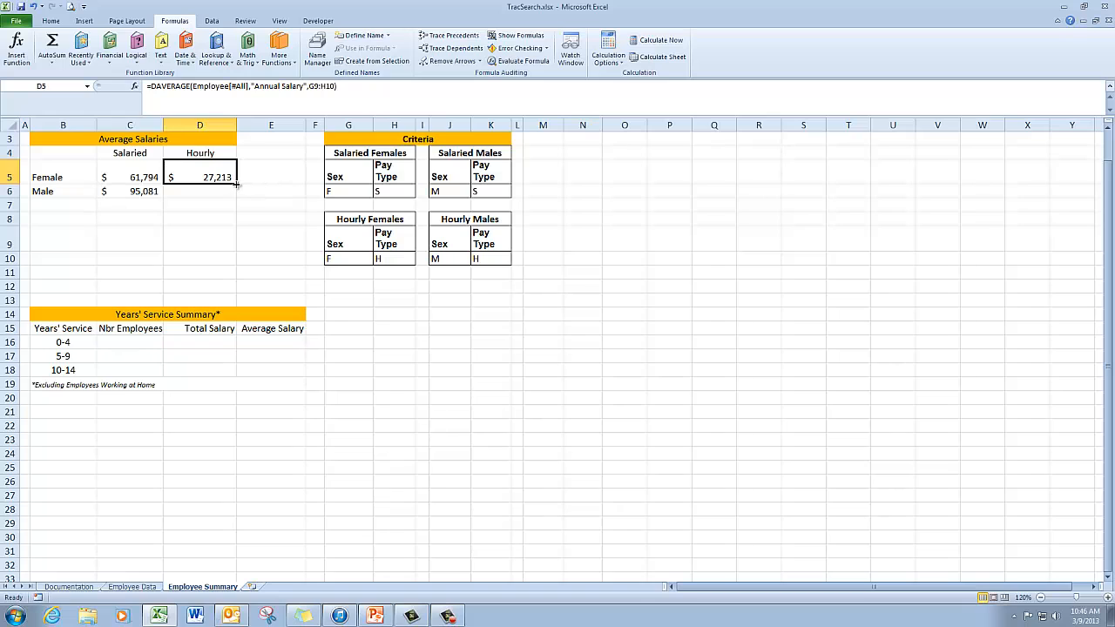
pyautogui.moveTo(236, 192); pyautogui.dragTo(235, 198)
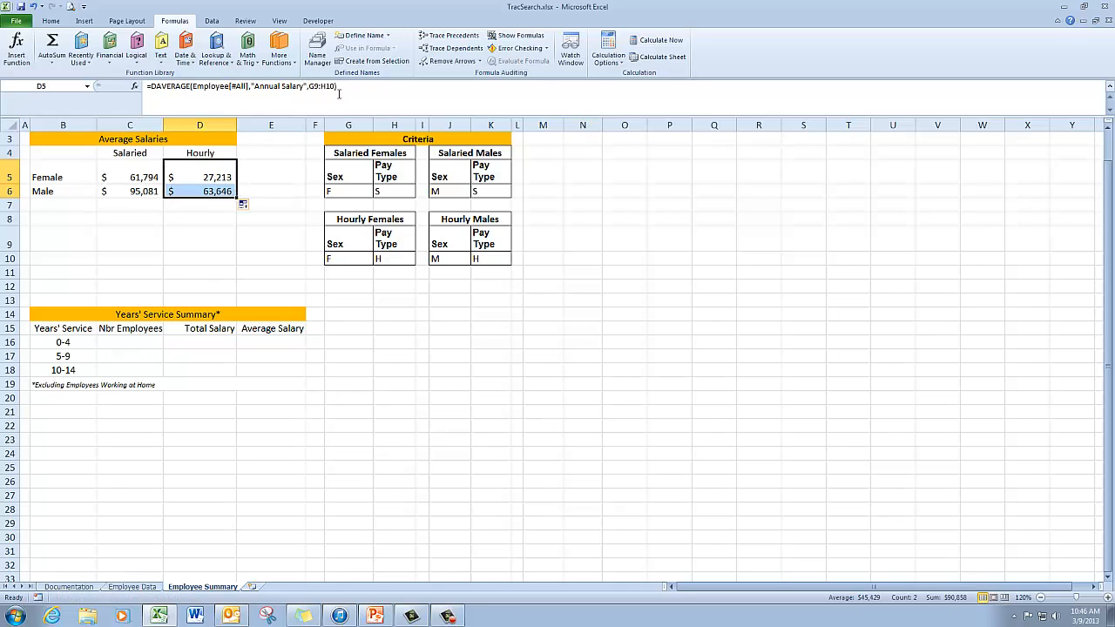
pyautogui.click(222, 189)
pyautogui.click(341, 85)
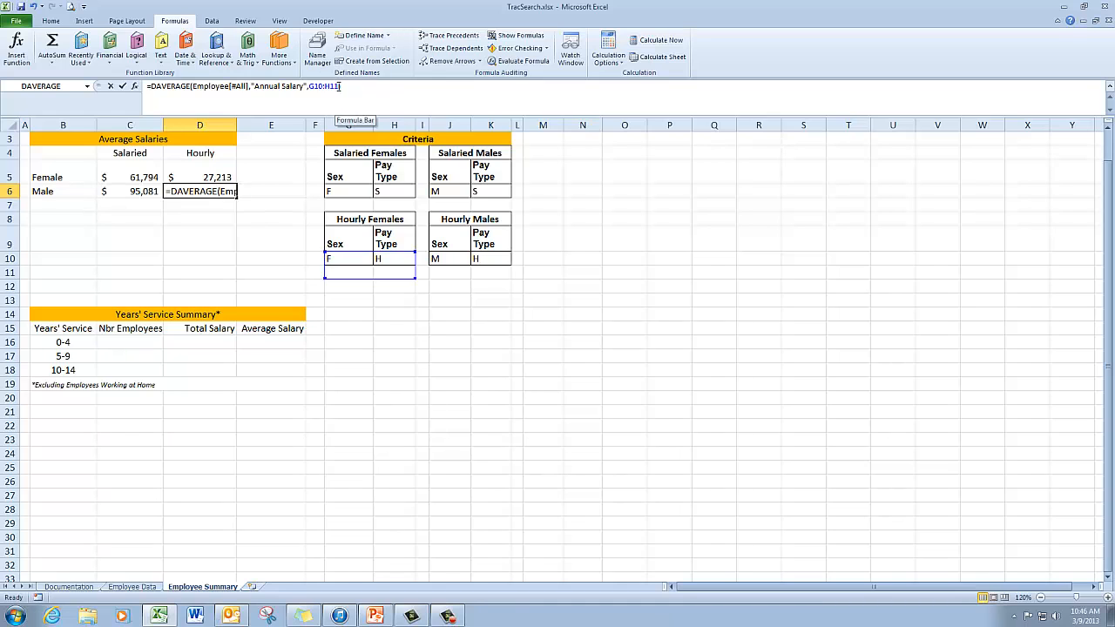
pyautogui.press('BackSpace')
pyautogui.press('BackSpace')
pyautogui.press('BackSpace')
pyautogui.press('BackSpace')
pyautogui.press('BackSpace')
pyautogui.press('BackSpace')
pyautogui.press('BackSpace')
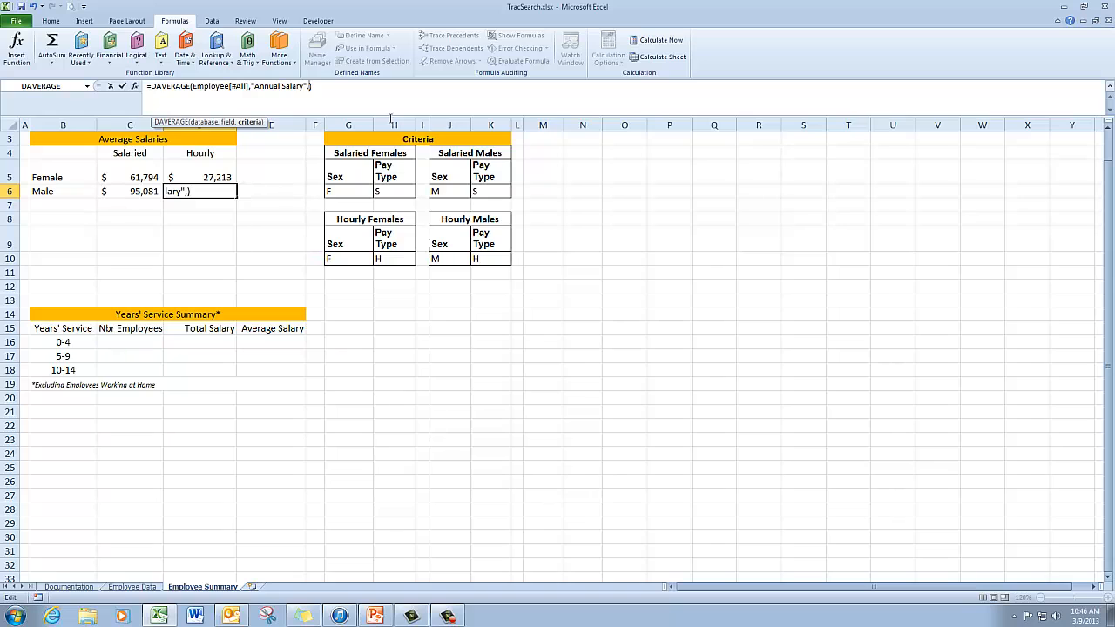
pyautogui.click(456, 237)
pyautogui.moveTo(455, 237); pyautogui.dragTo(501, 256)
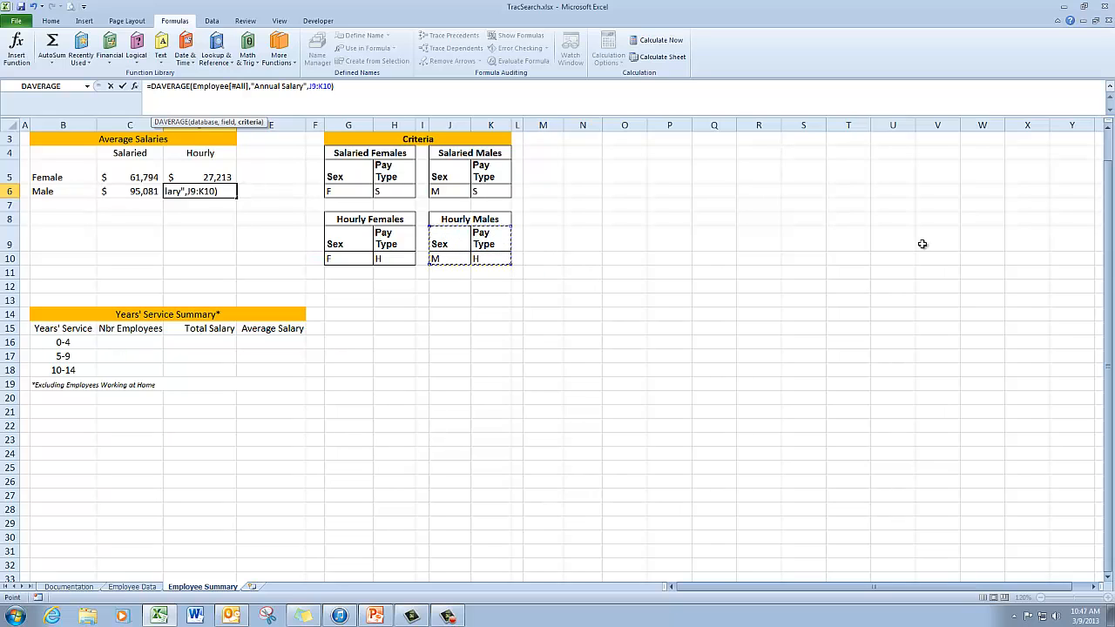
pyautogui.press('Return')
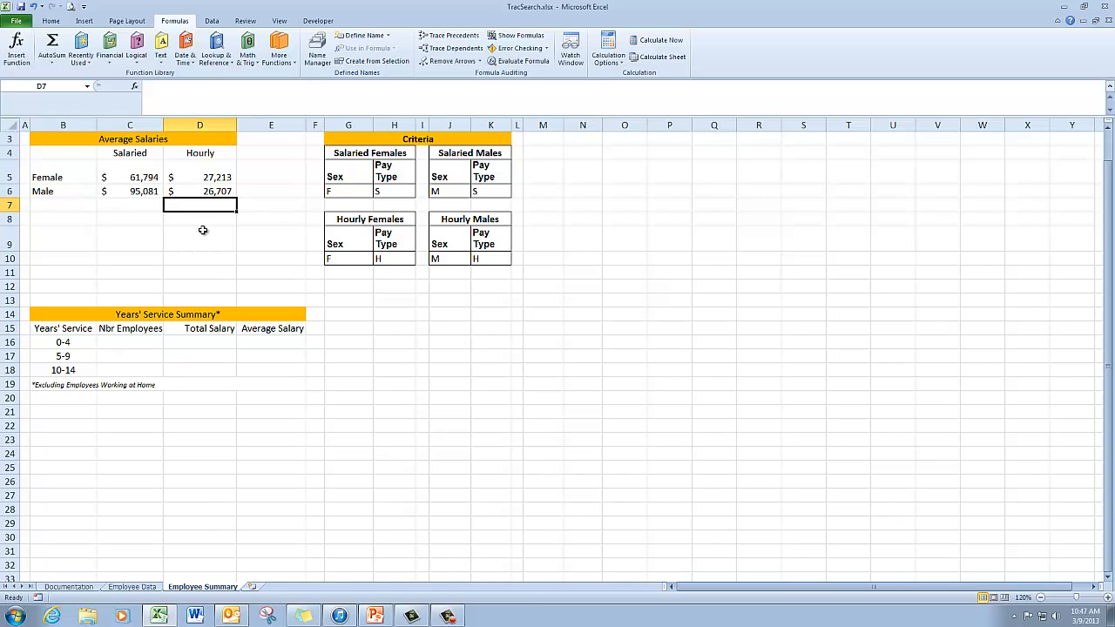